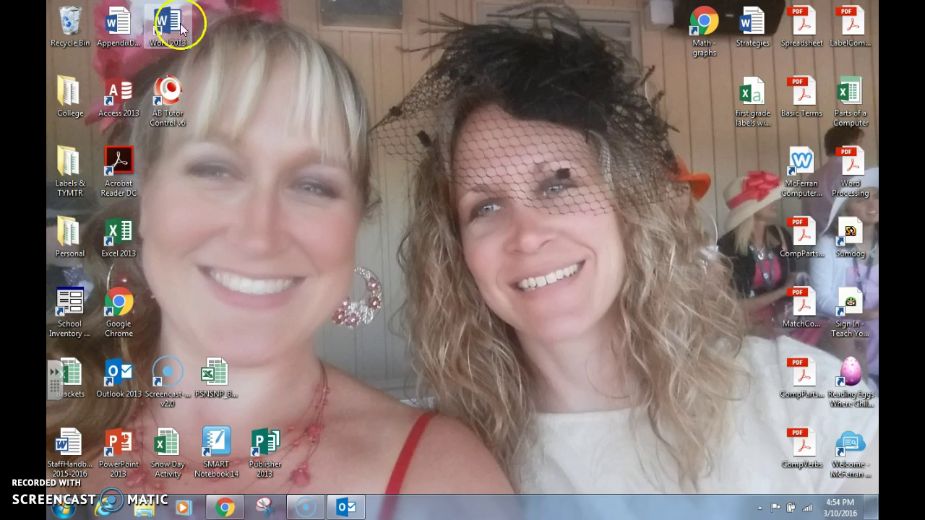
click(64, 509)
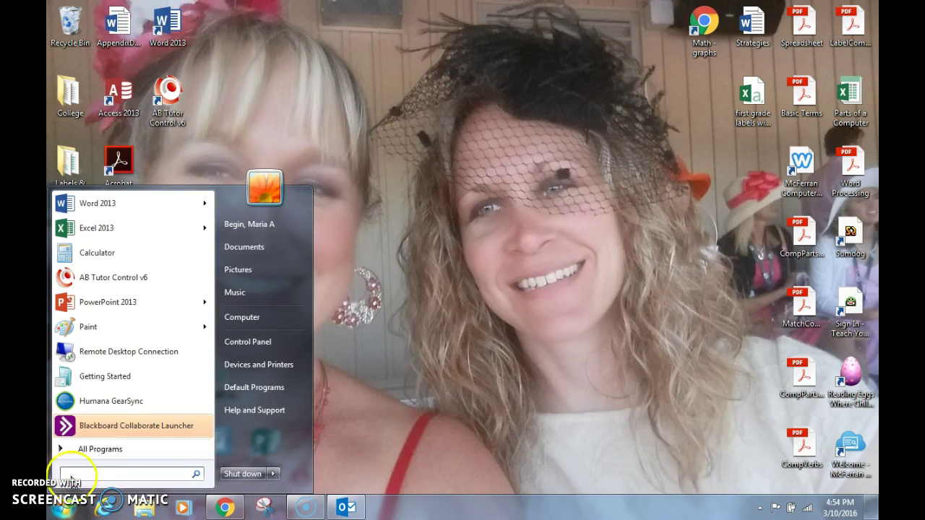
click(75, 448)
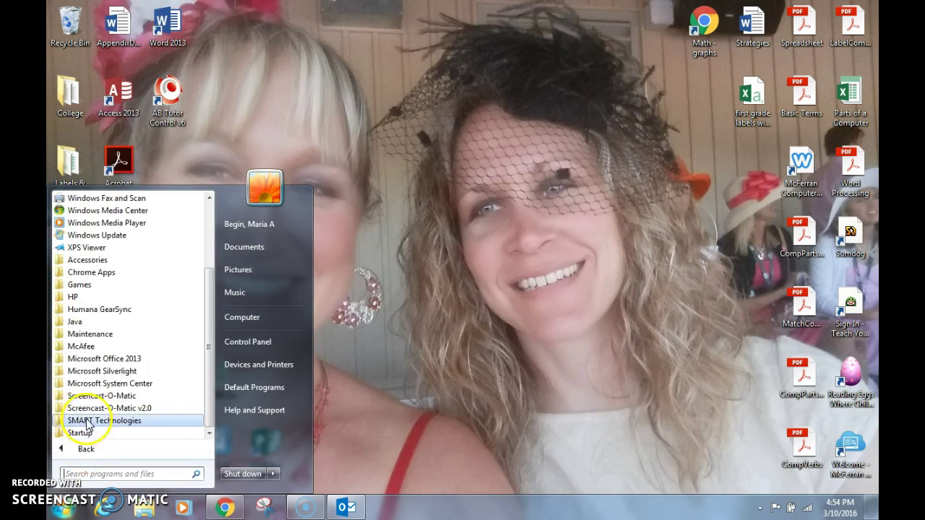
click(99, 359)
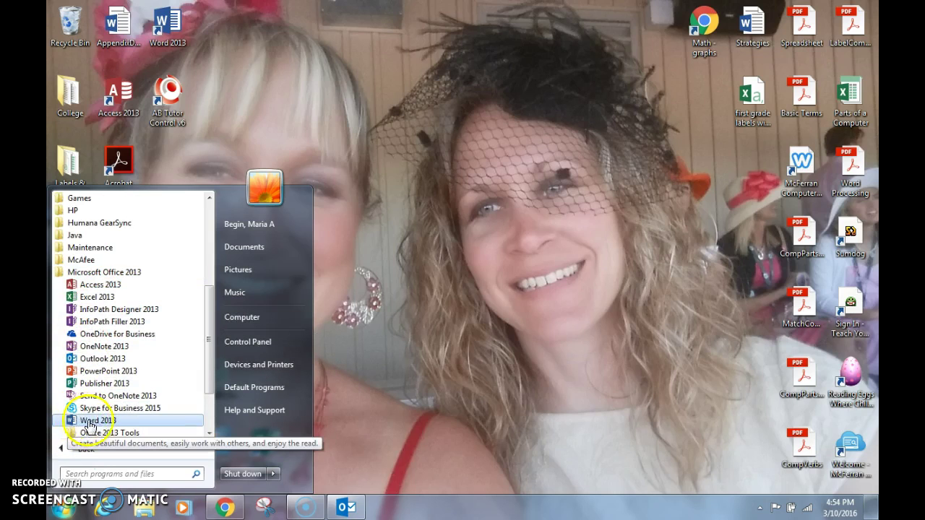
click(479, 353)
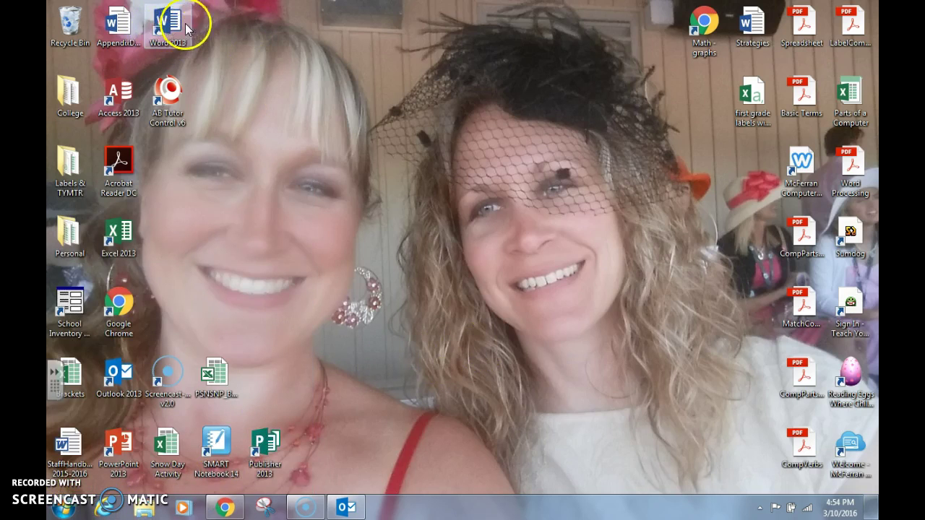
Step: Launch Word 2013 from the Microsoft Office 2013 program folder and create a blank document
click(63, 510)
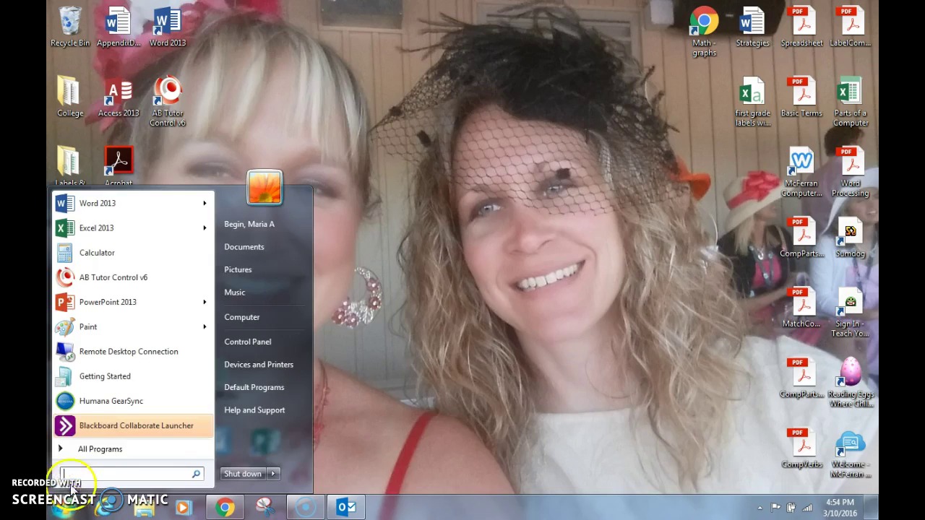
click(105, 449)
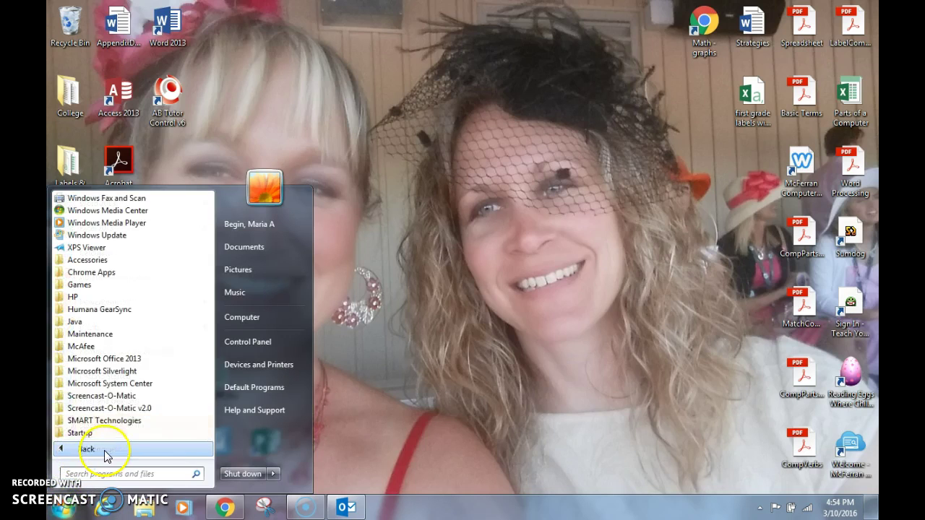
click(105, 360)
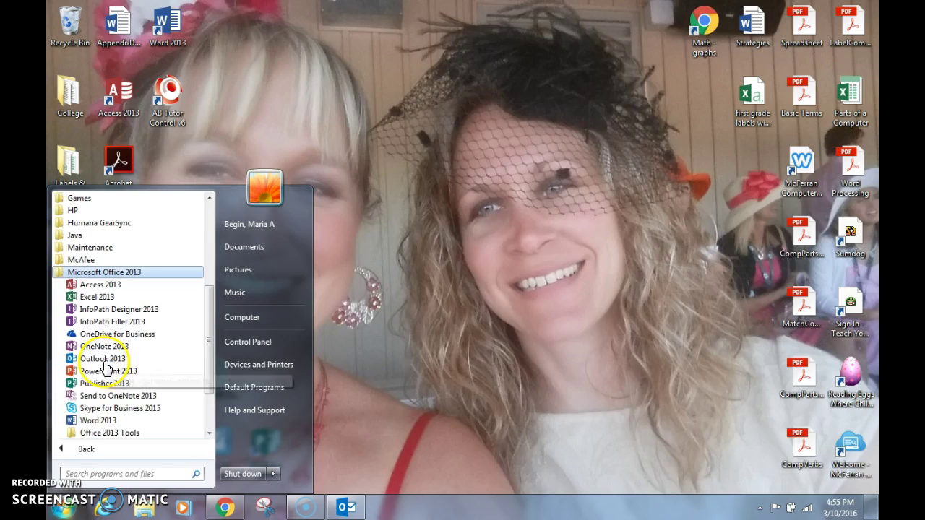
click(99, 422)
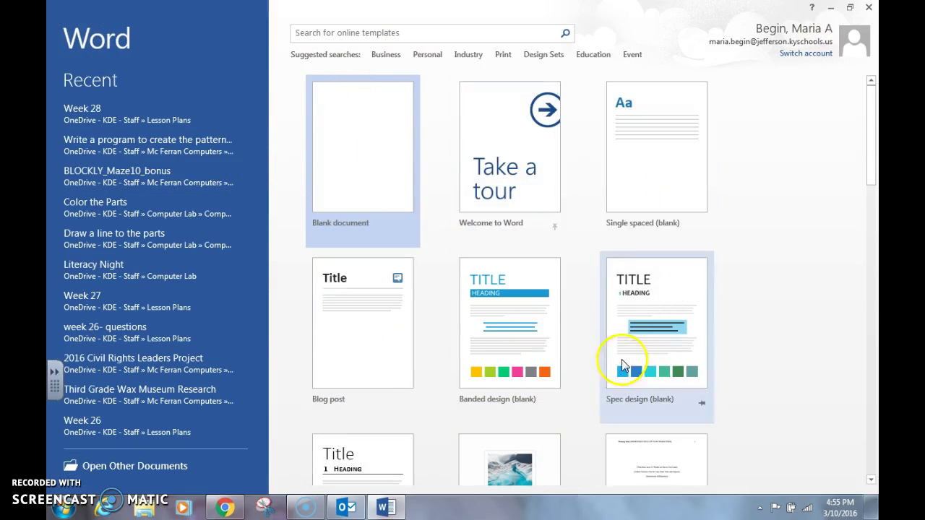
click(368, 159)
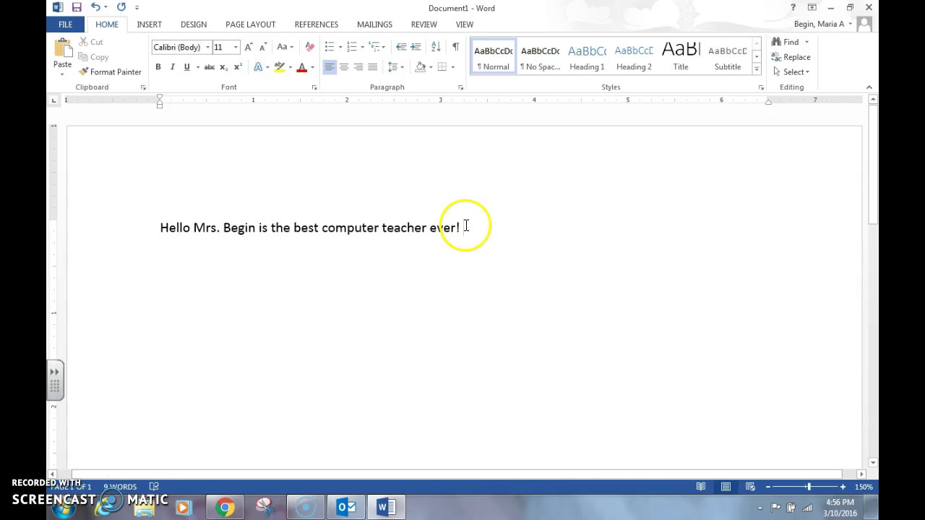
Step: Select the whole typed sentence and set its font size to 48
drag(460, 227, 165, 230)
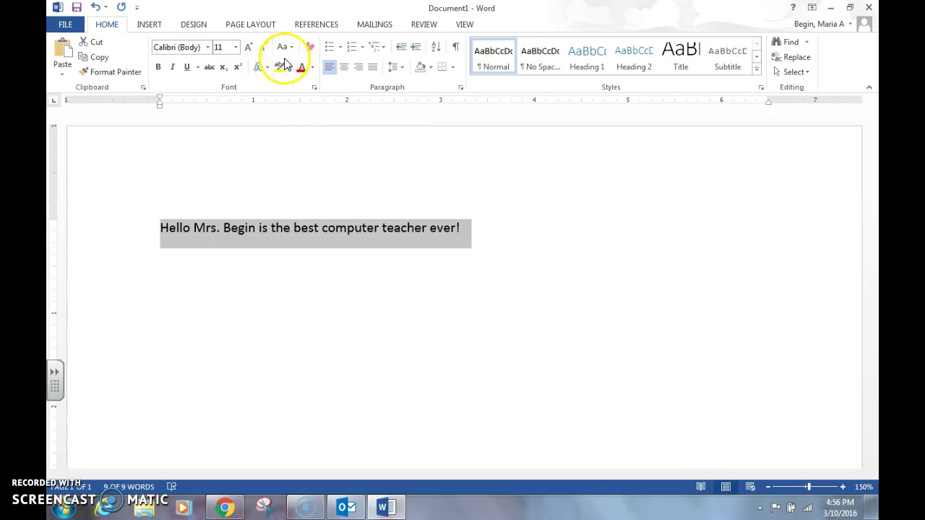
click(235, 47)
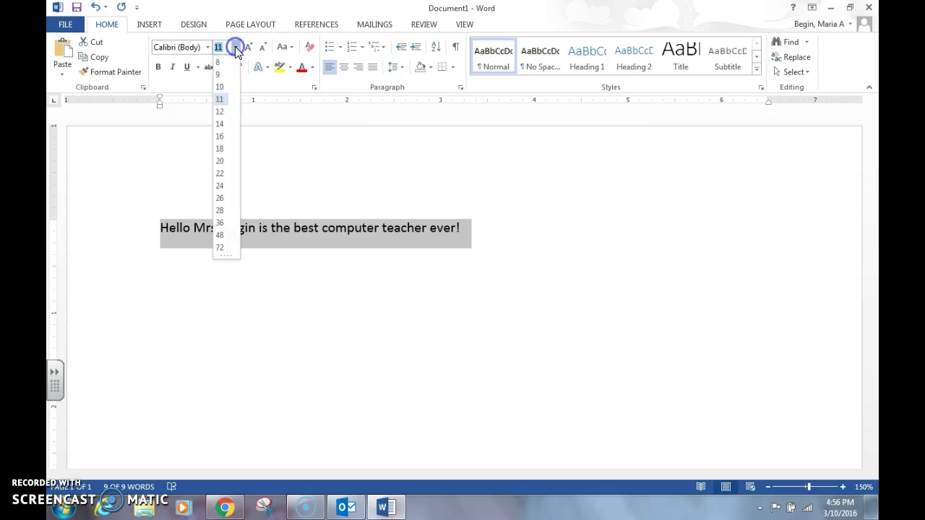
click(227, 236)
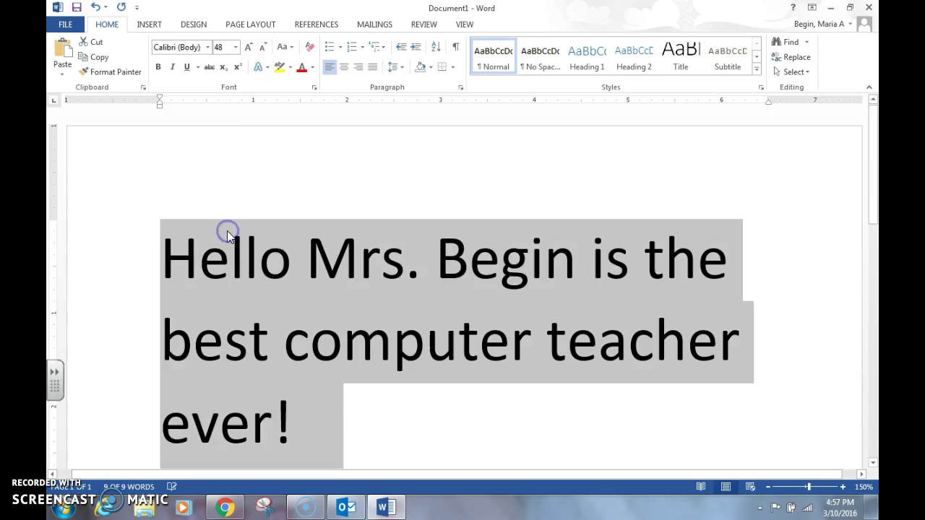
Step: Change the selected sentence's font to Old English Text MT
click(208, 48)
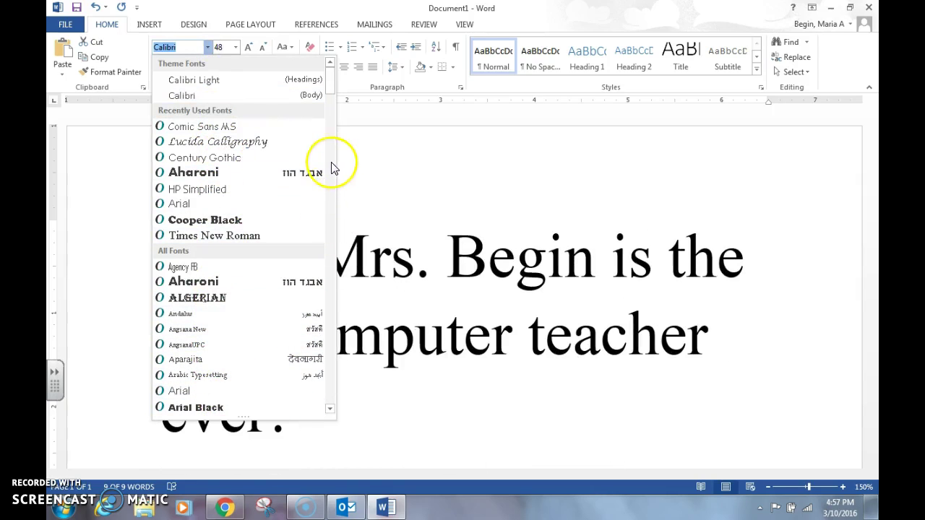
scroll(267, 322, down, 2)
scroll(267, 323, down, 8)
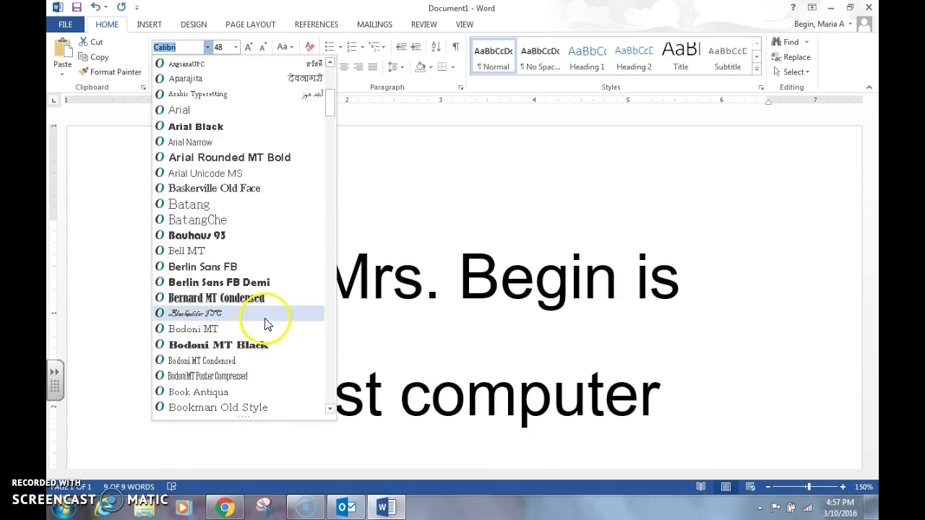
scroll(265, 321, down, 3)
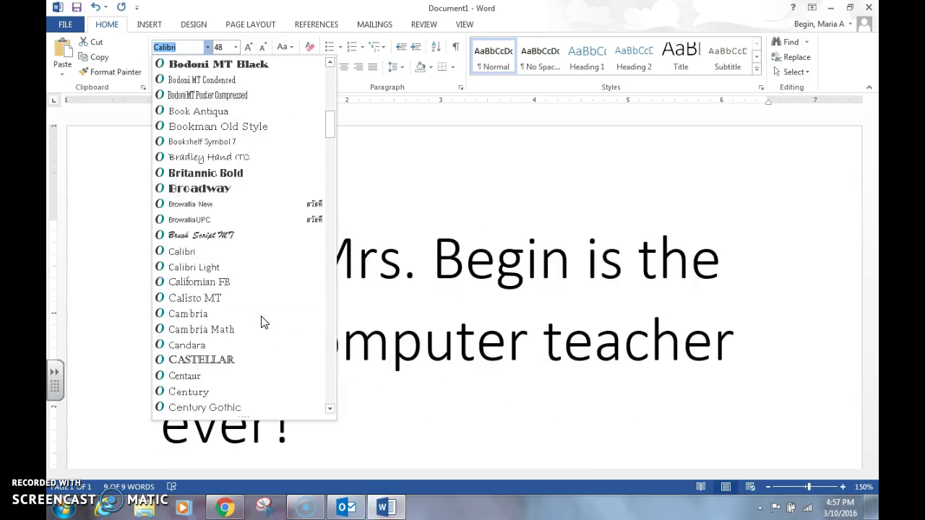
scroll(261, 322, down, 5)
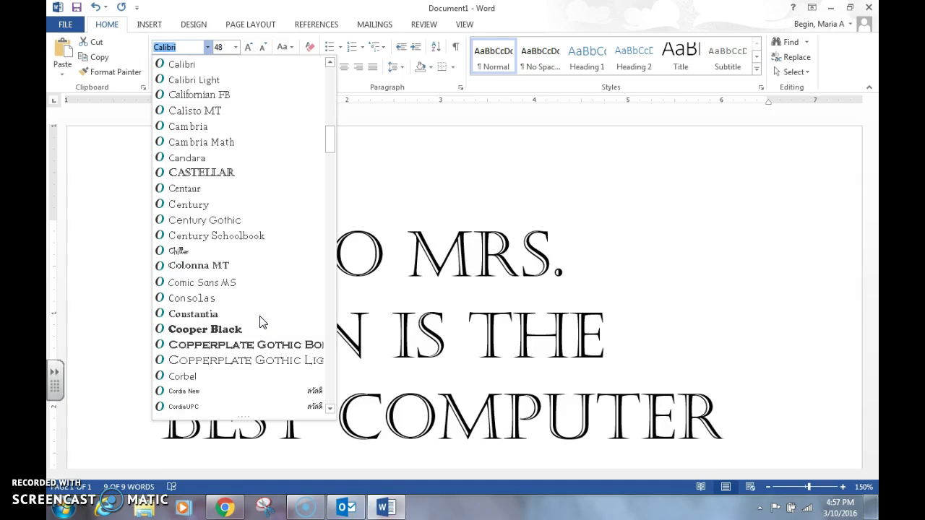
scroll(261, 322, down, 3)
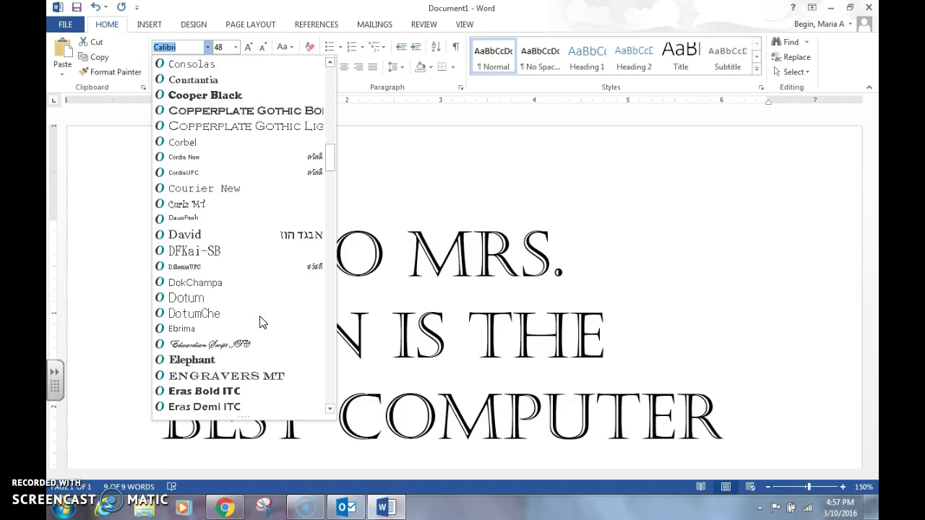
scroll(262, 322, down, 9)
drag(330, 190, 335, 312)
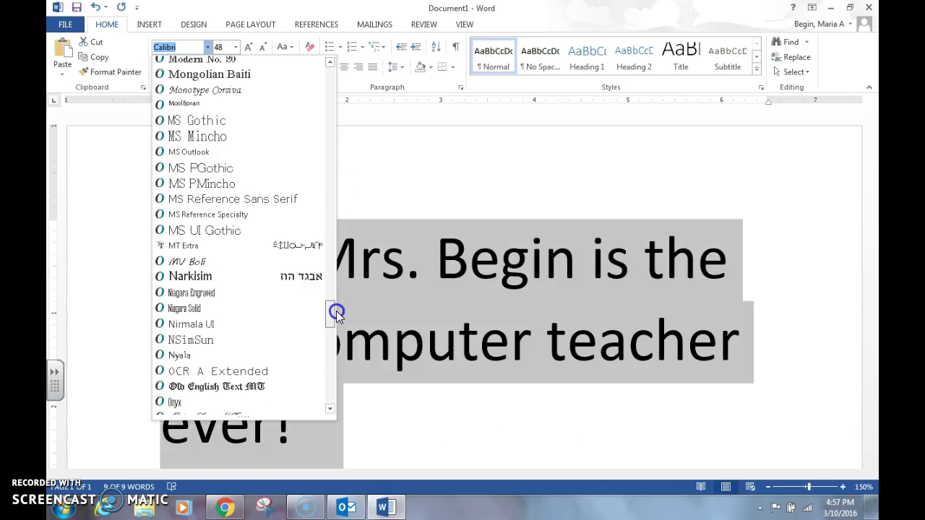
click(260, 391)
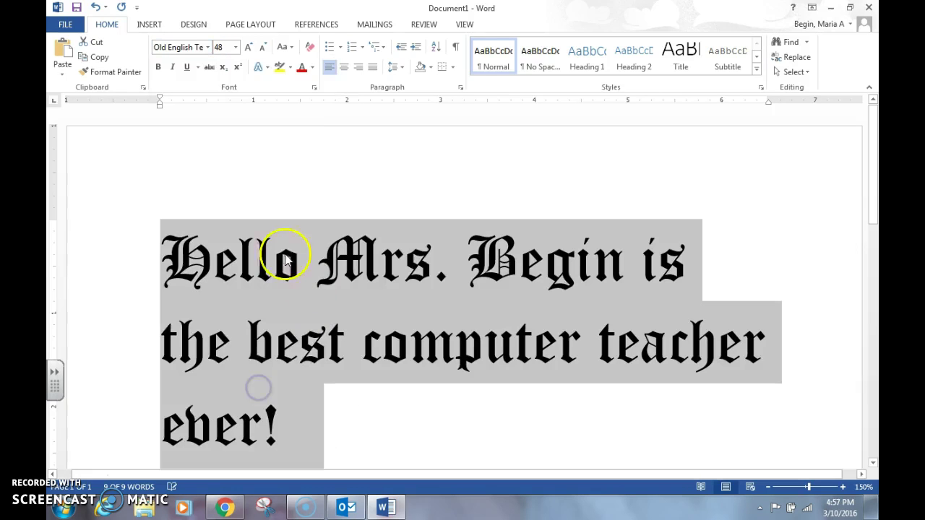
Step: Set the selected sentence's font to Lucida Calligraphy and its size to 36
click(208, 48)
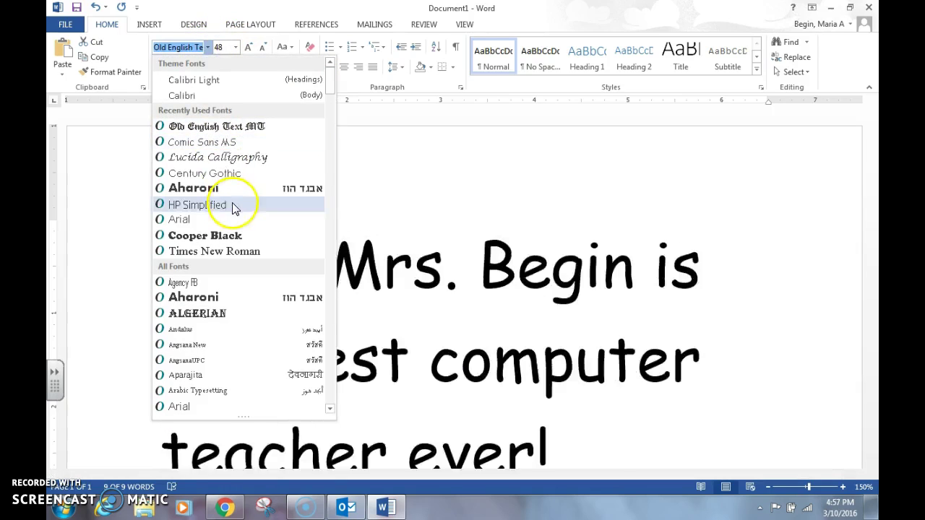
click(241, 159)
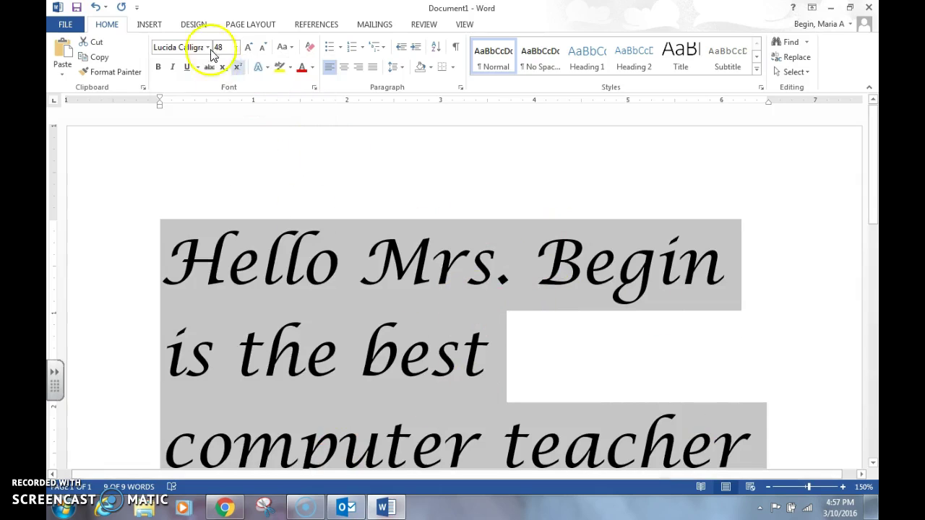
click(237, 47)
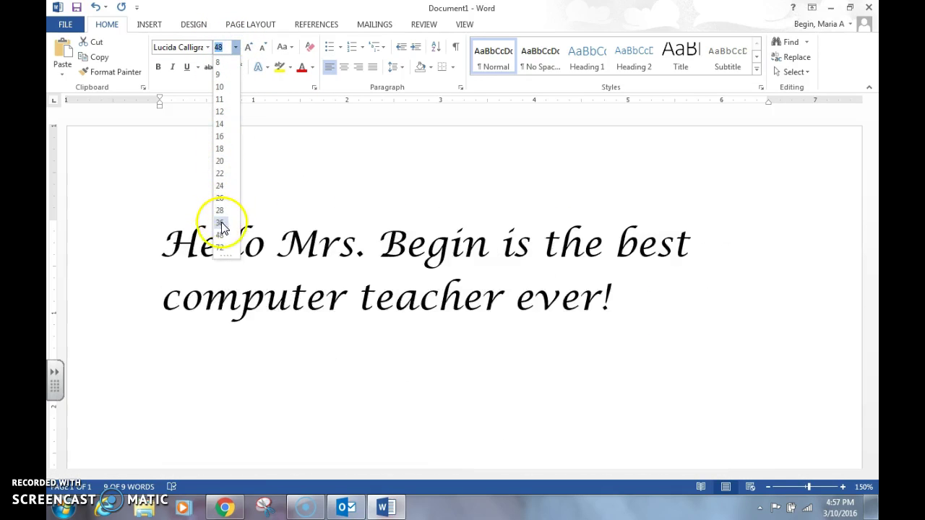
click(220, 223)
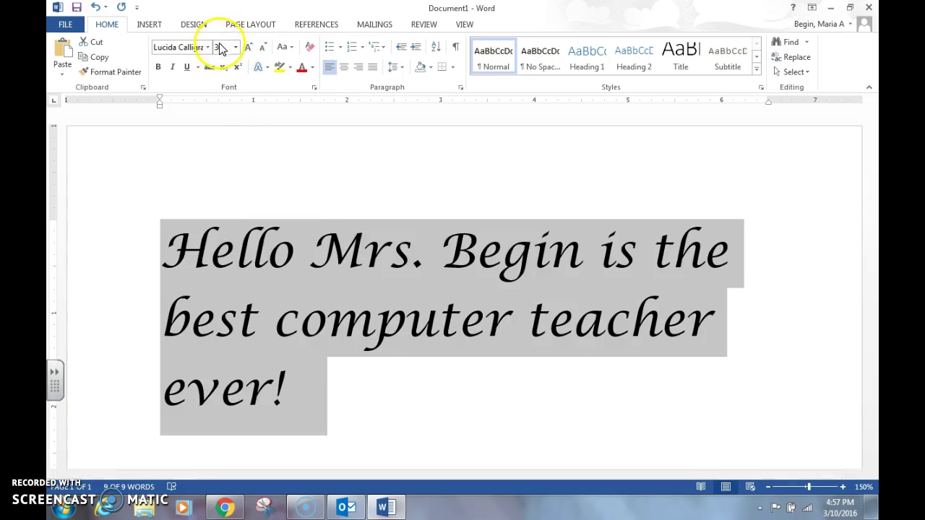
Step: Try bold formatting on the selected sentence and turn it off again
click(159, 68)
click(159, 75)
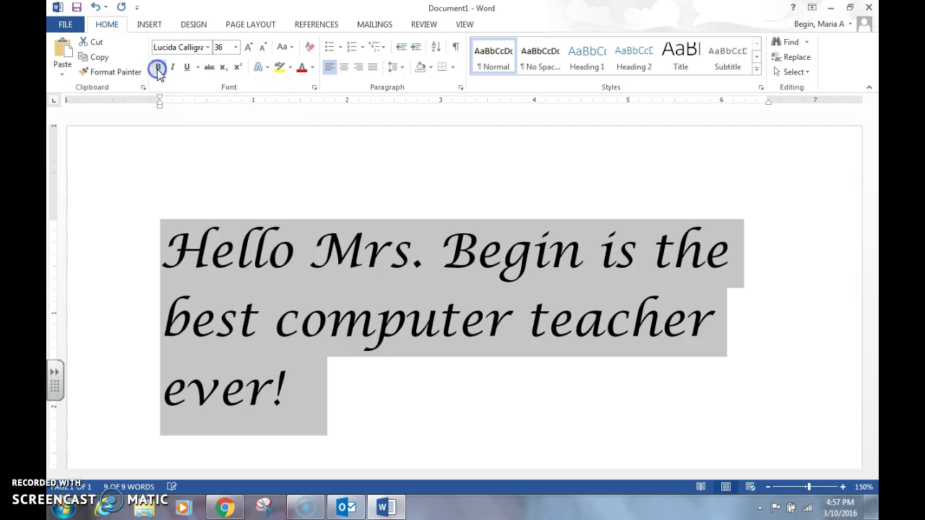
click(158, 70)
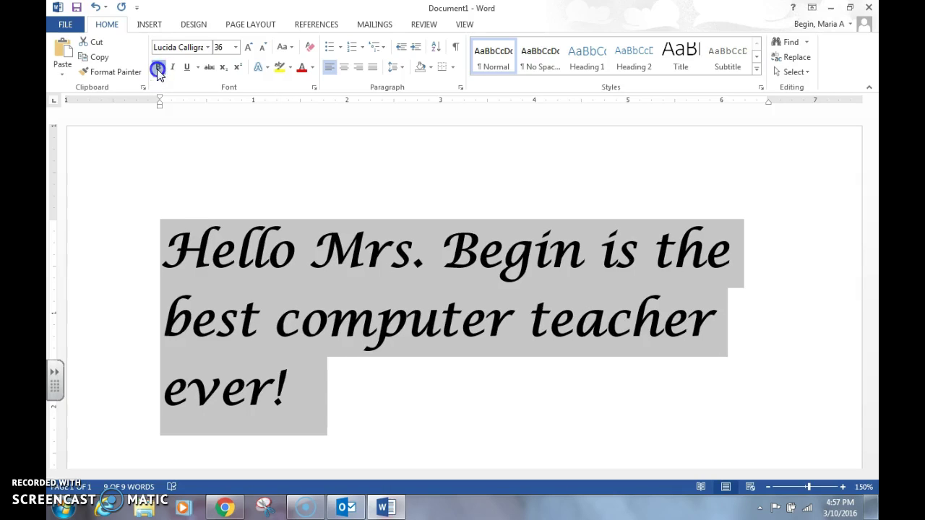
click(158, 72)
click(158, 69)
click(159, 70)
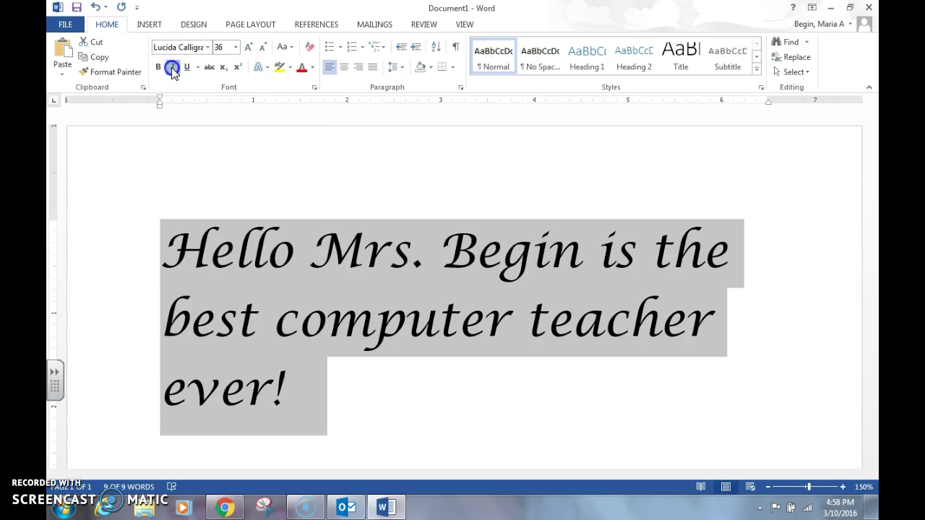
Step: Try italic formatting on the selected sentence and turn it off again
click(173, 68)
click(172, 68)
click(173, 69)
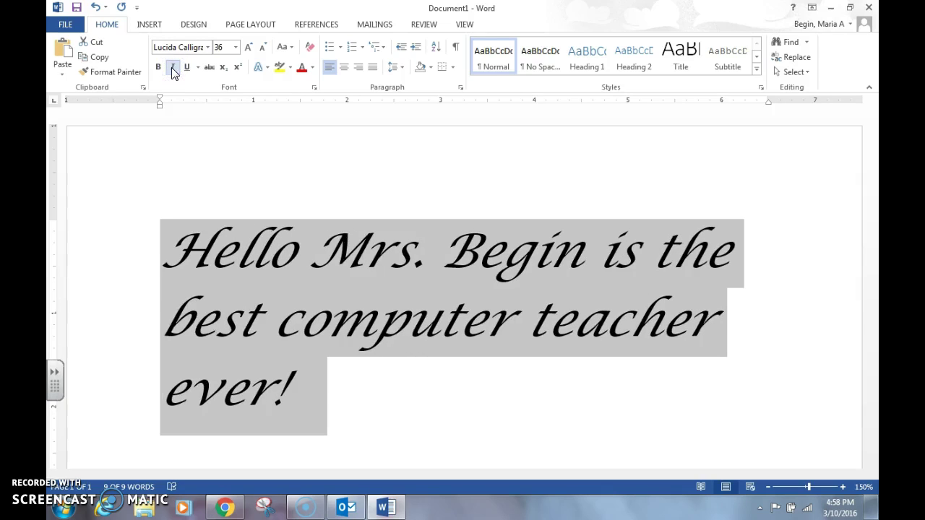
click(173, 69)
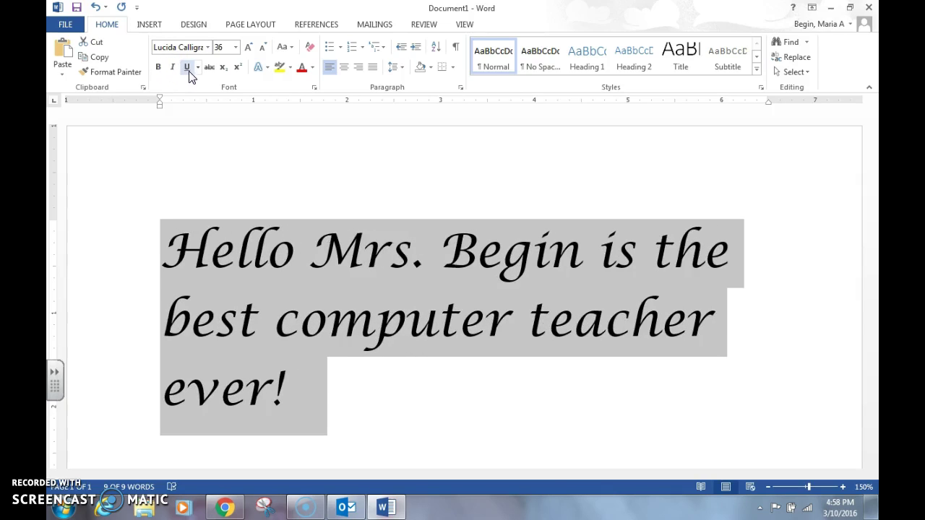
Step: Try underline and strikethrough on the selected sentence, turning each one off again
click(186, 69)
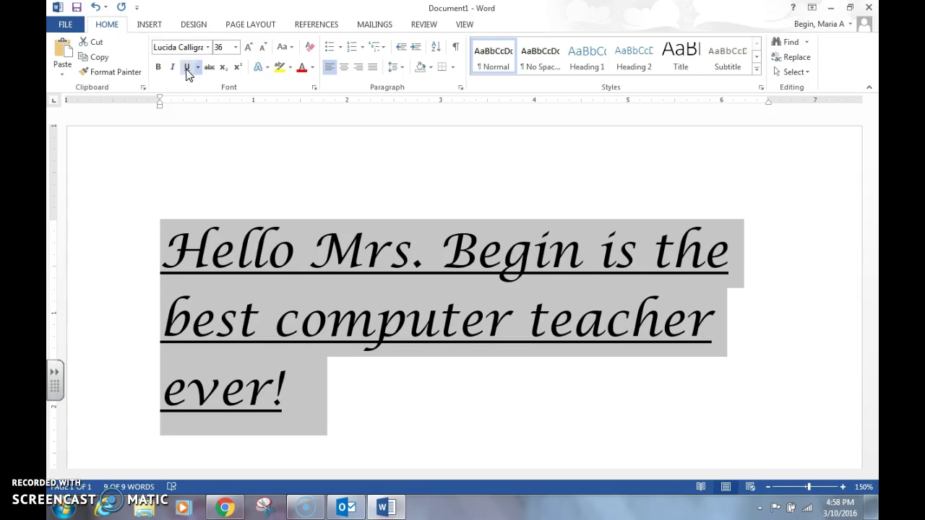
click(186, 68)
click(209, 69)
click(209, 68)
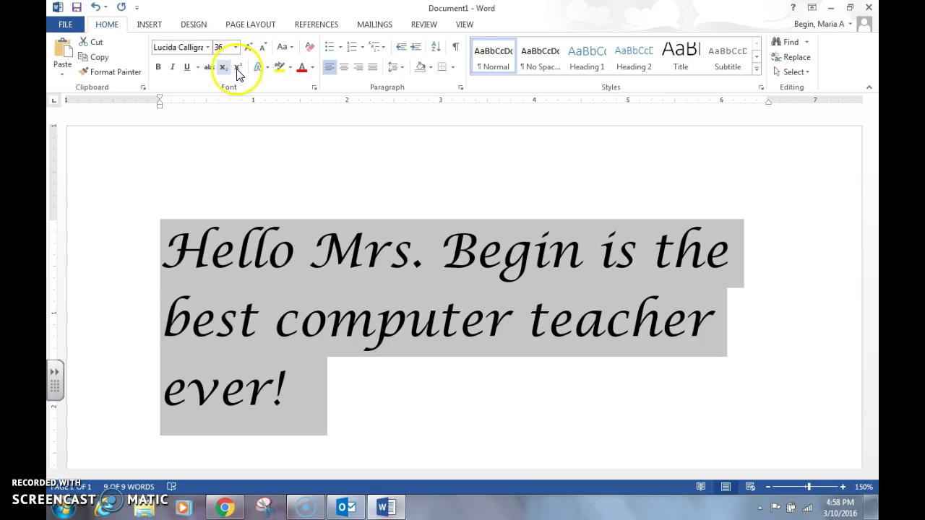
click(266, 68)
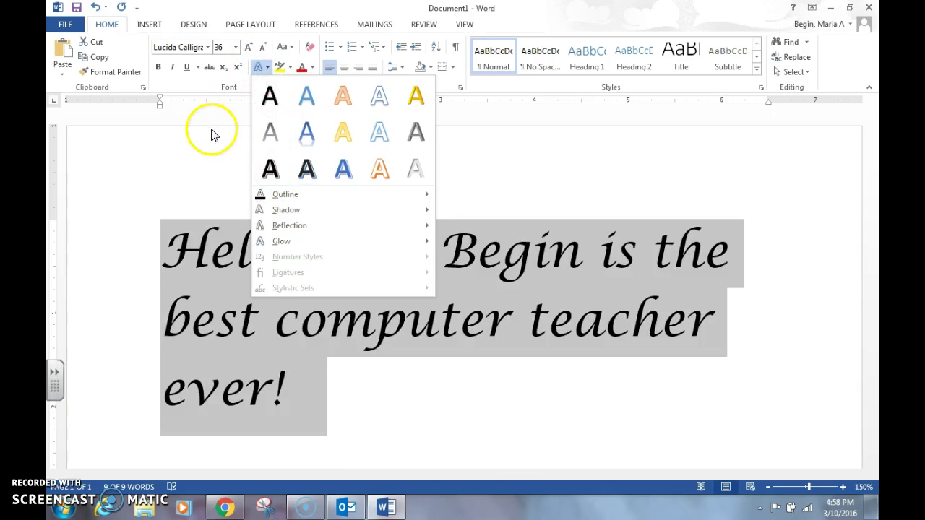
click(213, 150)
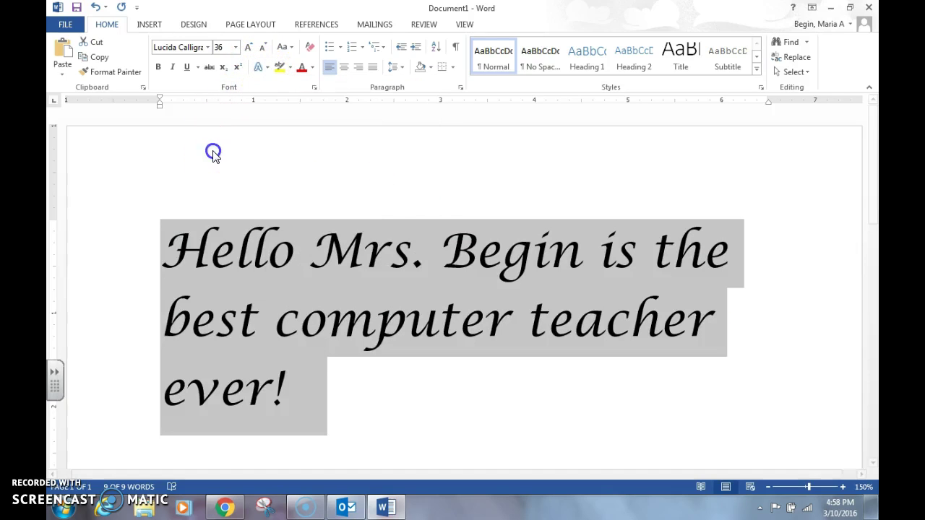
Step: Highlight the whole sentence in yellow, remove the highlight again, and deselect the text
click(279, 68)
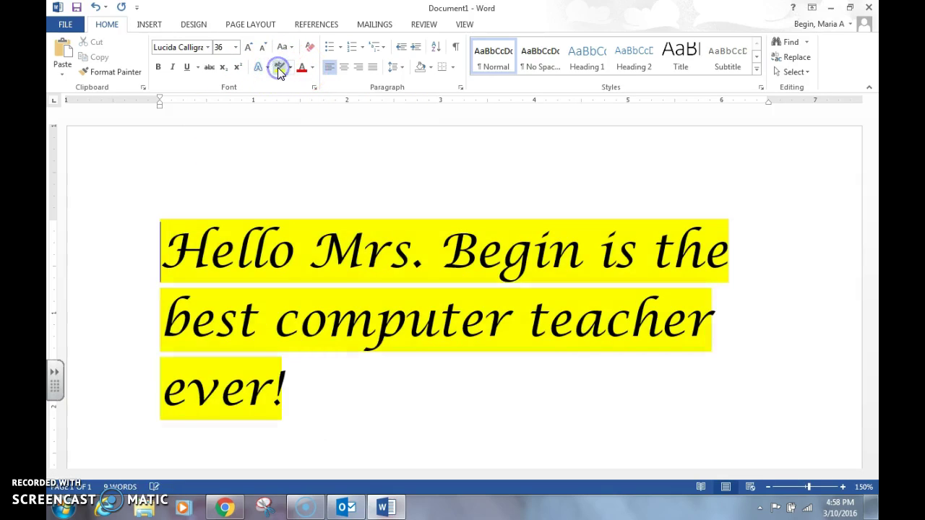
drag(301, 405, 165, 233)
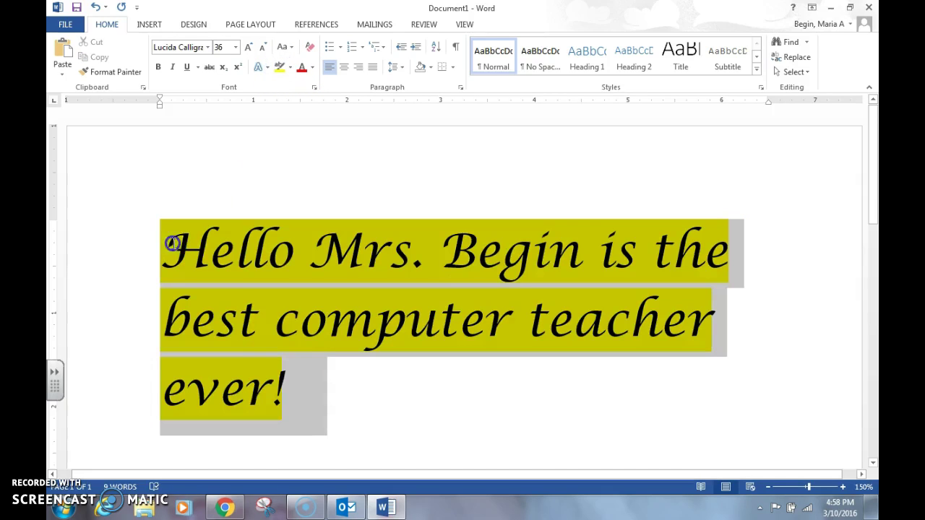
click(290, 67)
click(282, 143)
click(262, 181)
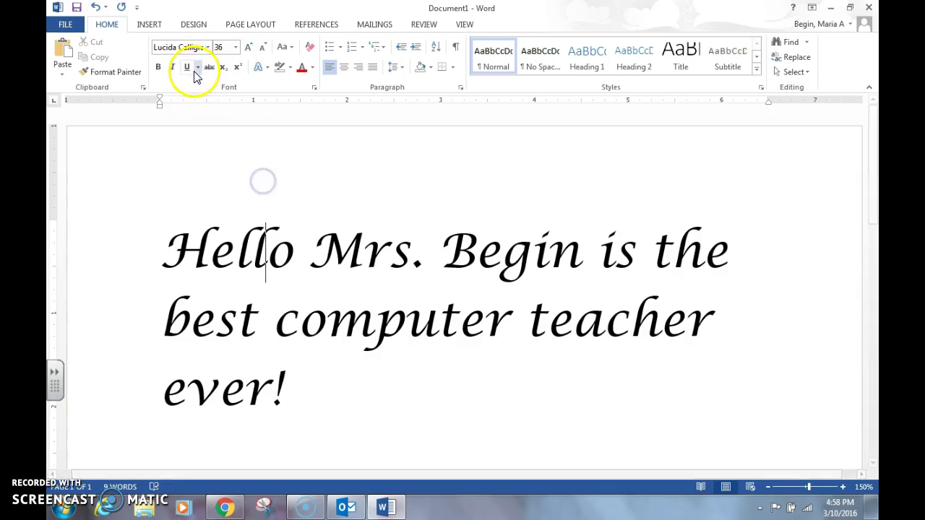